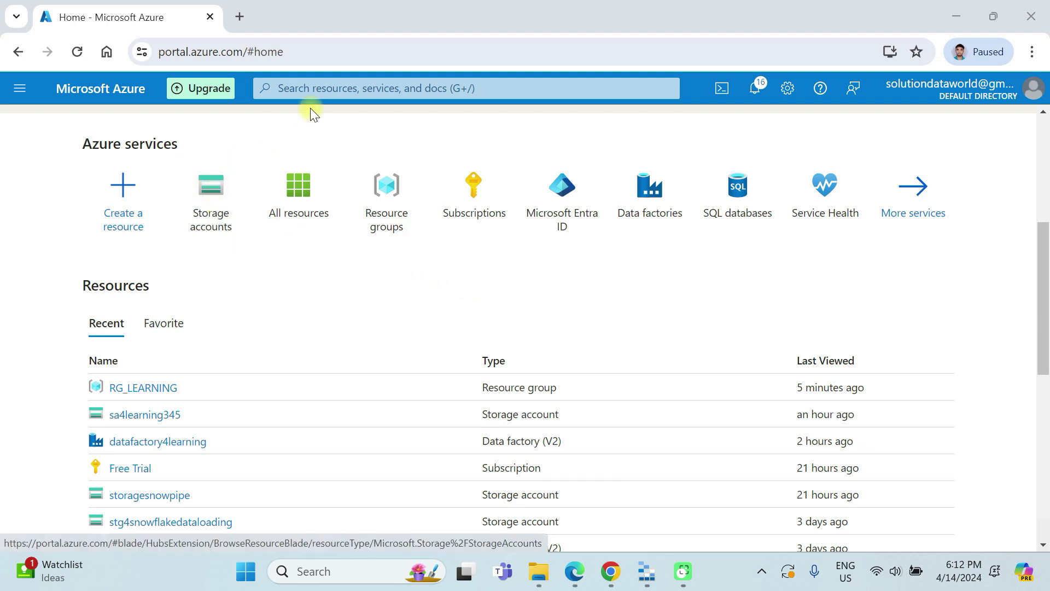
Step: Search for the storage accounts service, open it, and start creating a new storage account
{"action": "left_click", "coordinate": [330, 88]}
{"action": "type", "text": "storage"}
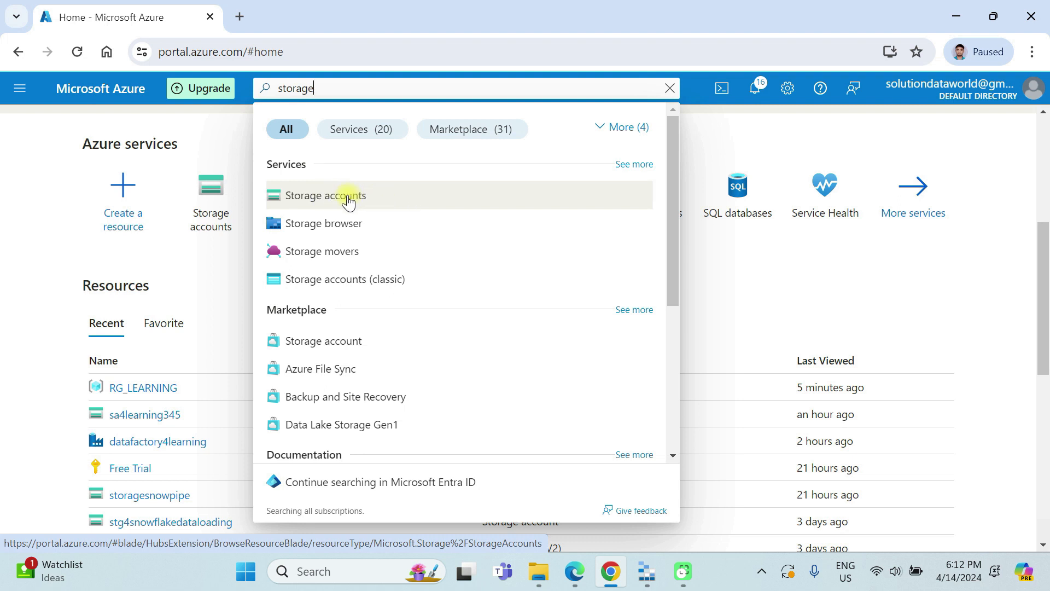
{"action": "left_click", "coordinate": [347, 200]}
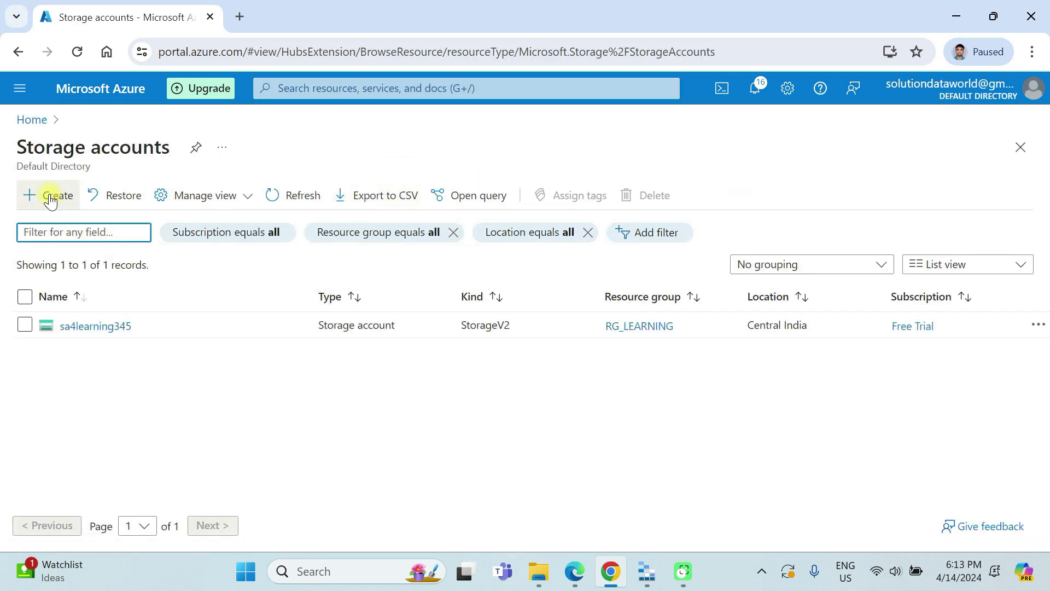
{"action": "left_click", "coordinate": [34, 196]}
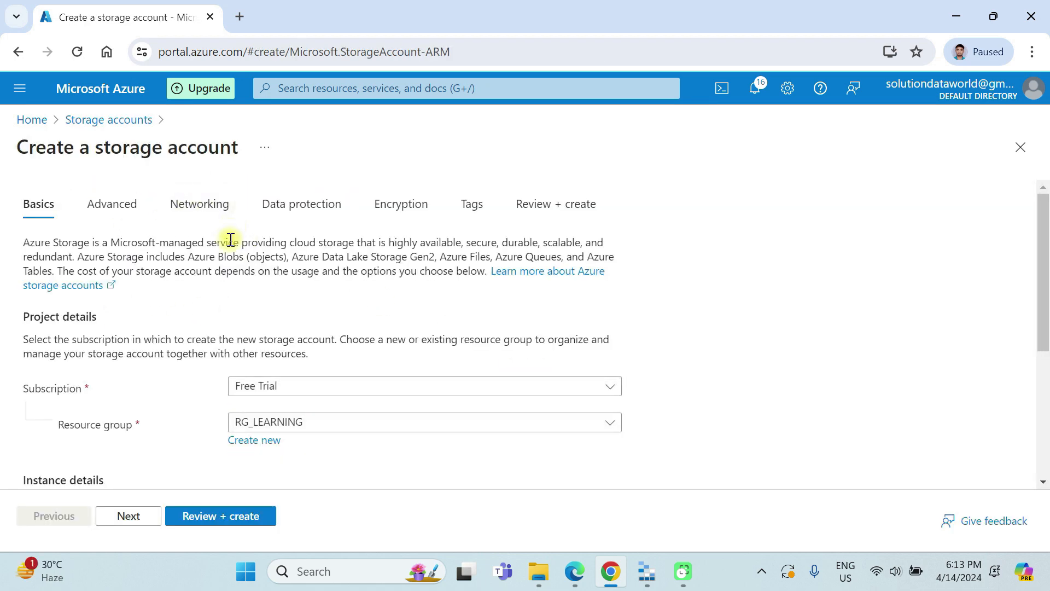
Step: Name the new storage account sagen2learning4 and copy the name
{"action": "scroll", "coordinate": [199, 372], "scroll_direction": "down", "scroll_amount": 4}
{"action": "scroll", "coordinate": [199, 372], "scroll_direction": "up", "scroll_amount": 4}
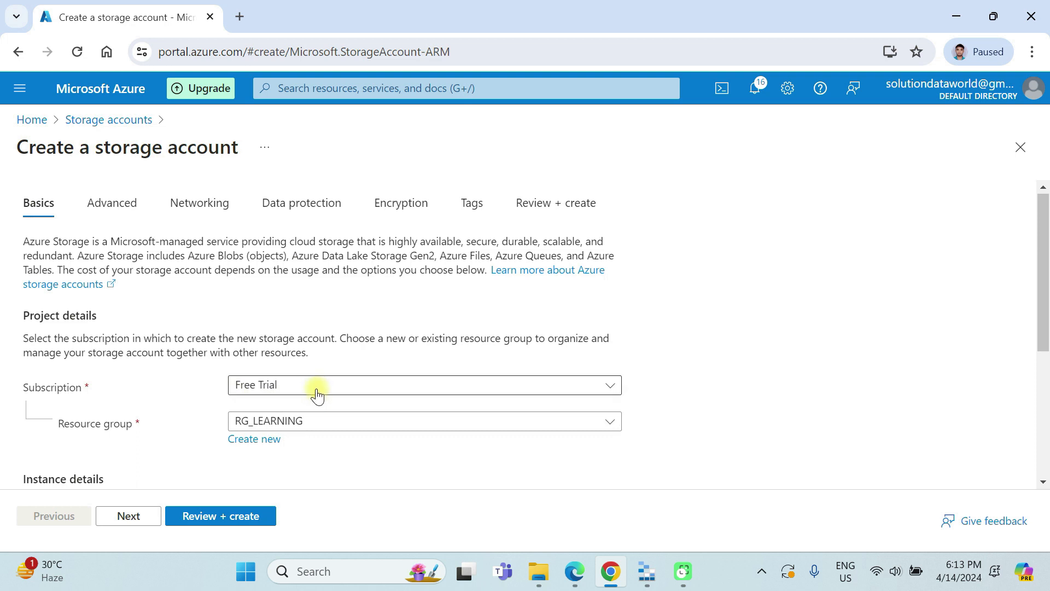
{"action": "scroll", "coordinate": [318, 394], "scroll_direction": "down", "scroll_amount": 2}
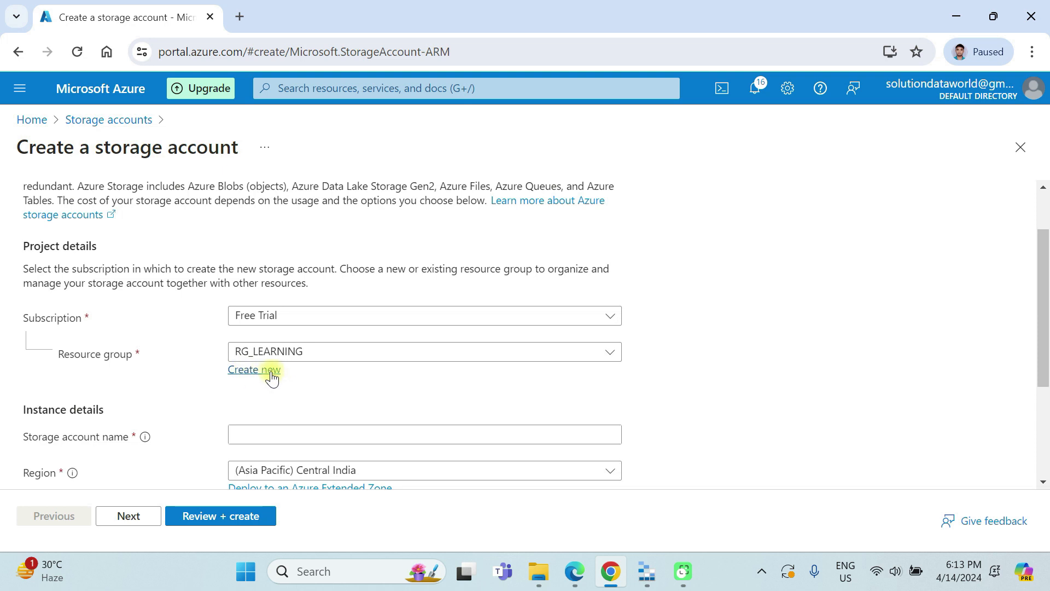
{"action": "scroll", "coordinate": [279, 374], "scroll_direction": "down", "scroll_amount": 2}
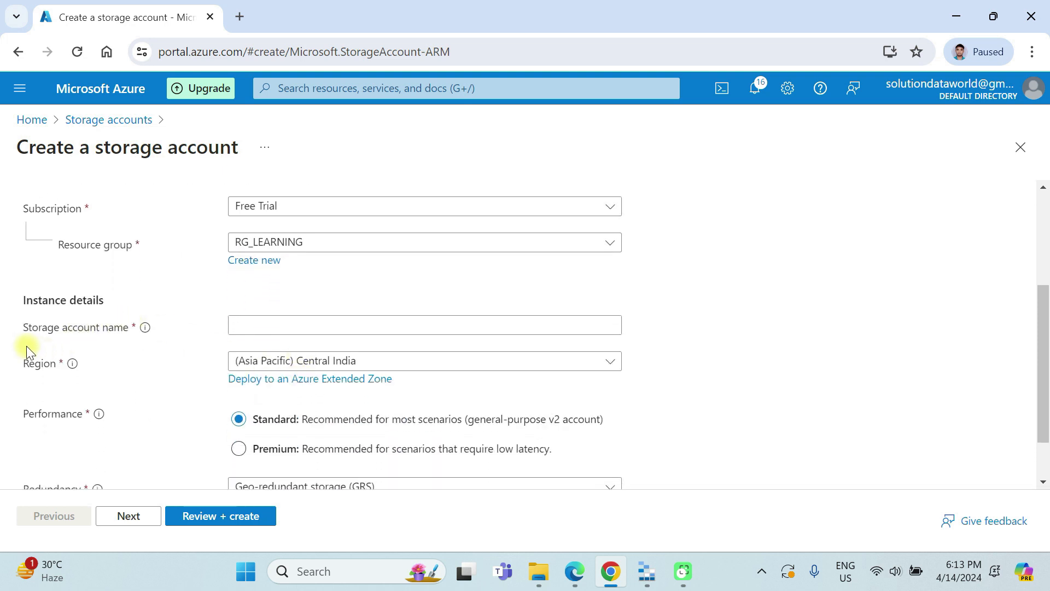
{"action": "left_click", "coordinate": [263, 324]}
{"action": "type", "text": "sagen2learning4"}
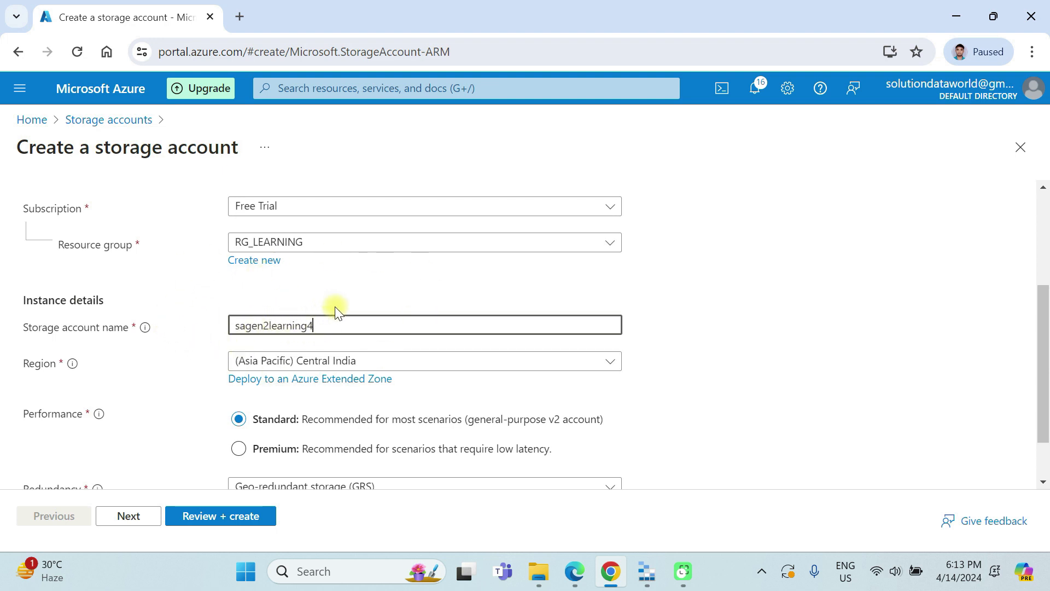
{"action": "left_click_drag", "start_coordinate": [326, 328], "coordinate": [215, 328]}
{"action": "key", "text": "ctrl+c"}
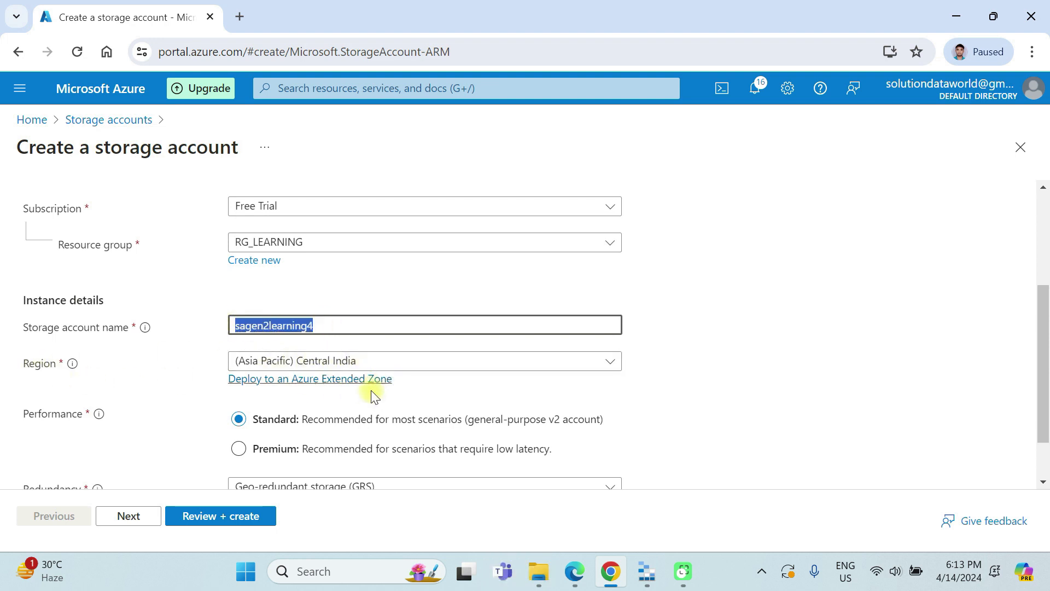
Step: Set the storage account's redundancy to Locally-redundant storage (LRS)
{"action": "scroll", "coordinate": [369, 396], "scroll_direction": "down", "scroll_amount": 1}
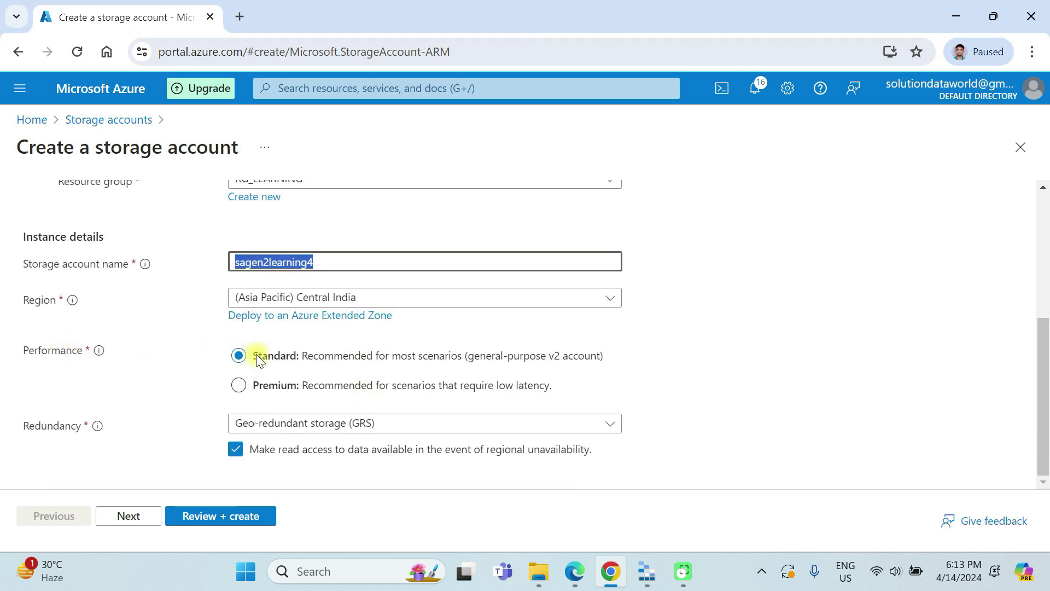
{"action": "left_click", "coordinate": [347, 425]}
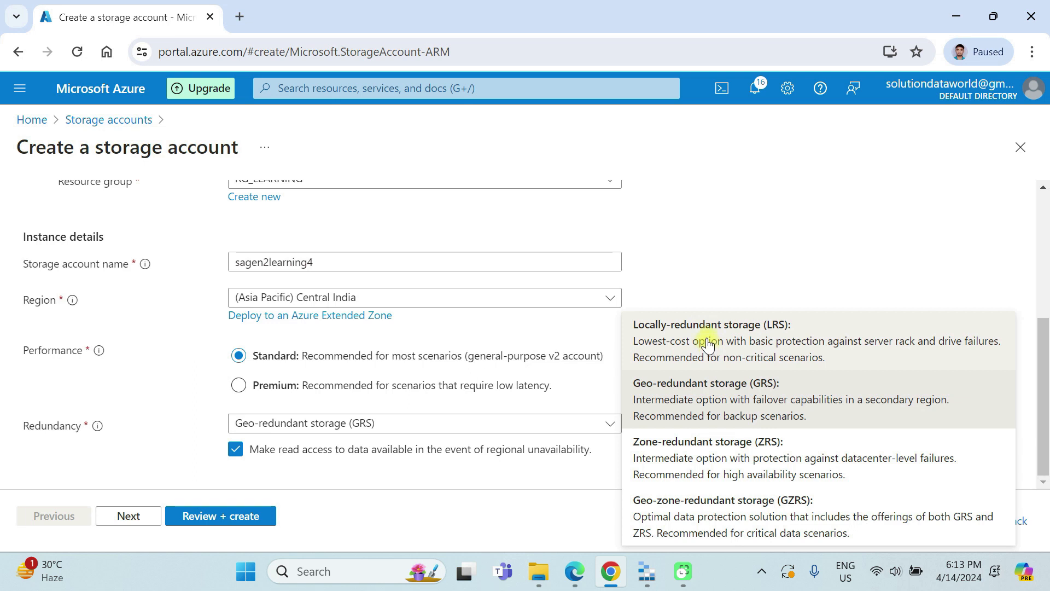
{"action": "left_click", "coordinate": [707, 343]}
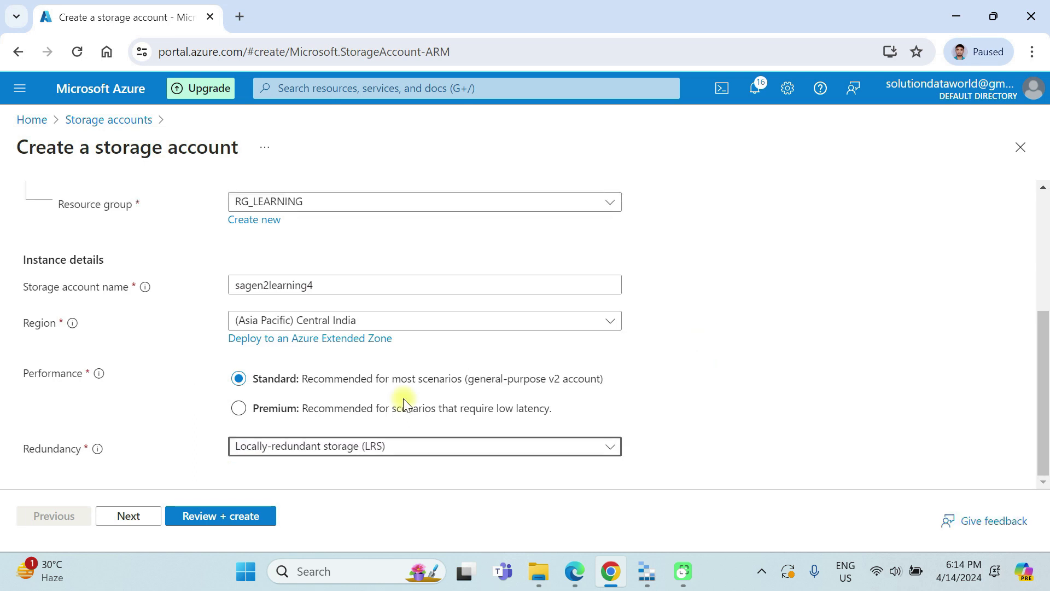
Step: Proceed to the advanced settings and enable hierarchical namespace for the storage account
{"action": "left_click", "coordinate": [134, 521]}
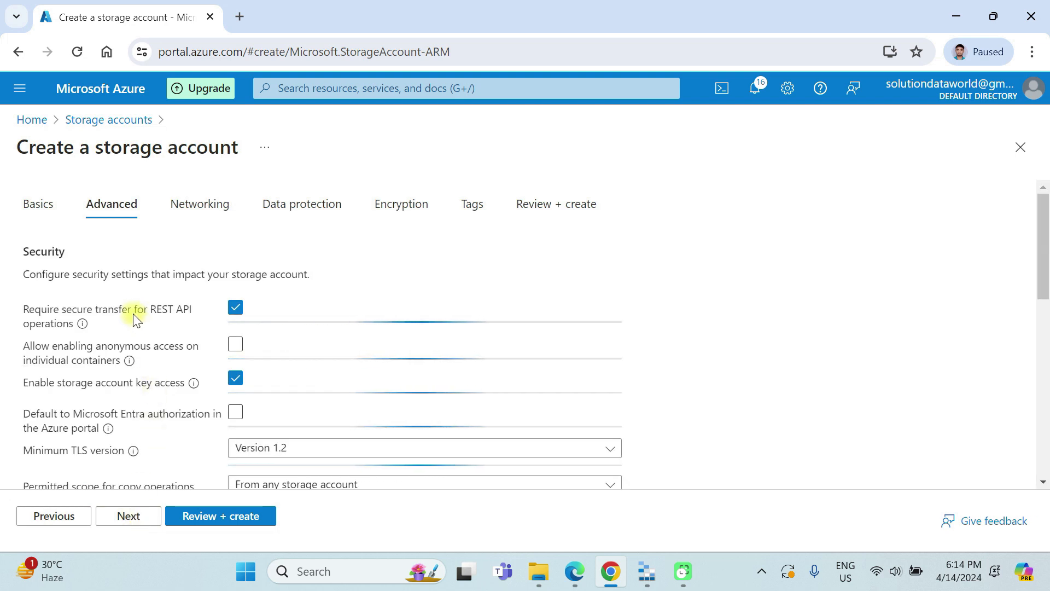
{"action": "scroll", "coordinate": [135, 321], "scroll_direction": "down", "scroll_amount": 2}
{"action": "scroll", "coordinate": [132, 320], "scroll_direction": "down", "scroll_amount": 3}
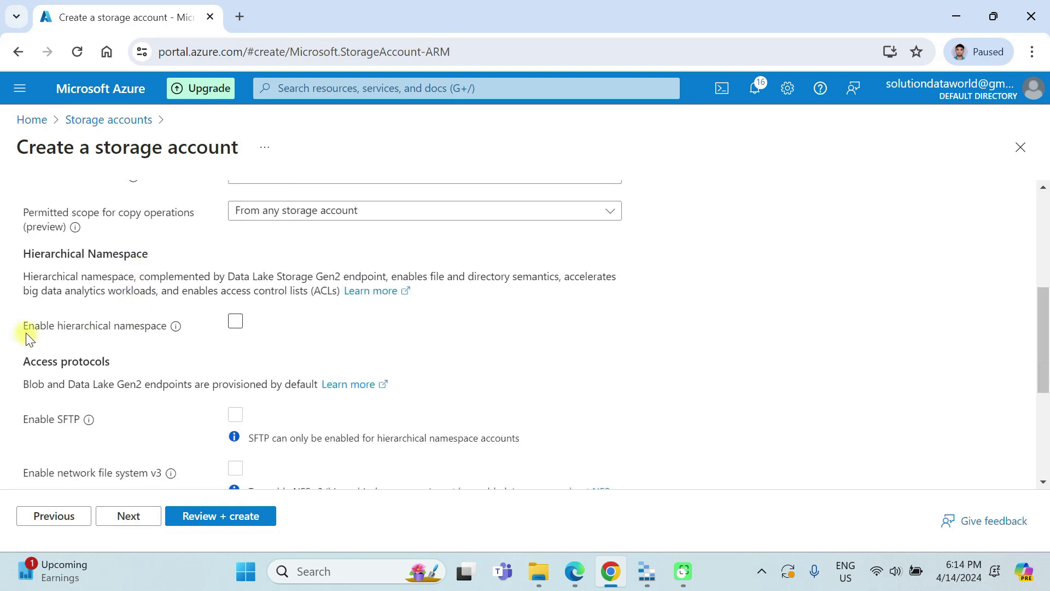
{"action": "left_click", "coordinate": [235, 321]}
{"action": "left_click", "coordinate": [234, 322]}
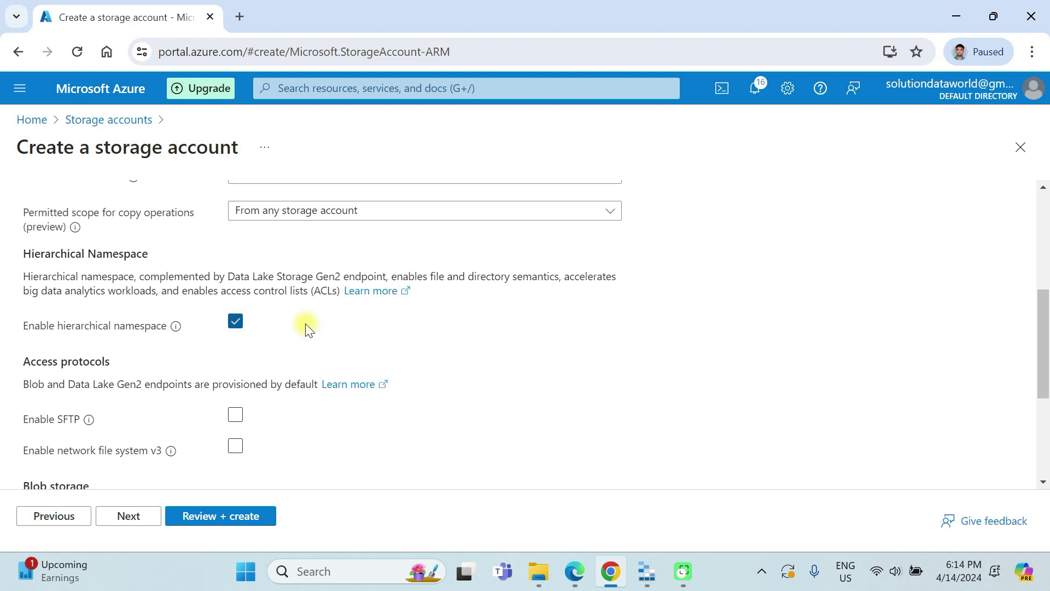
Step: Keep the default networking, data protection and encryption settings, review the configuration, and create the storage account
{"action": "scroll", "coordinate": [305, 326], "scroll_direction": "down", "scroll_amount": 4}
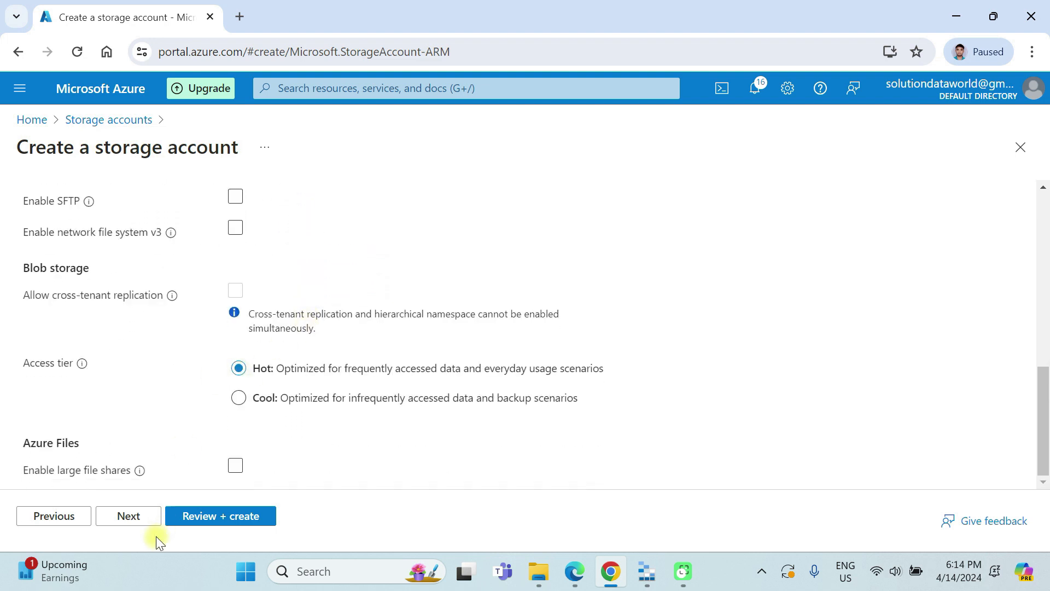
{"action": "left_click", "coordinate": [127, 524]}
{"action": "left_click", "coordinate": [127, 524]}
{"action": "left_click", "coordinate": [126, 525]}
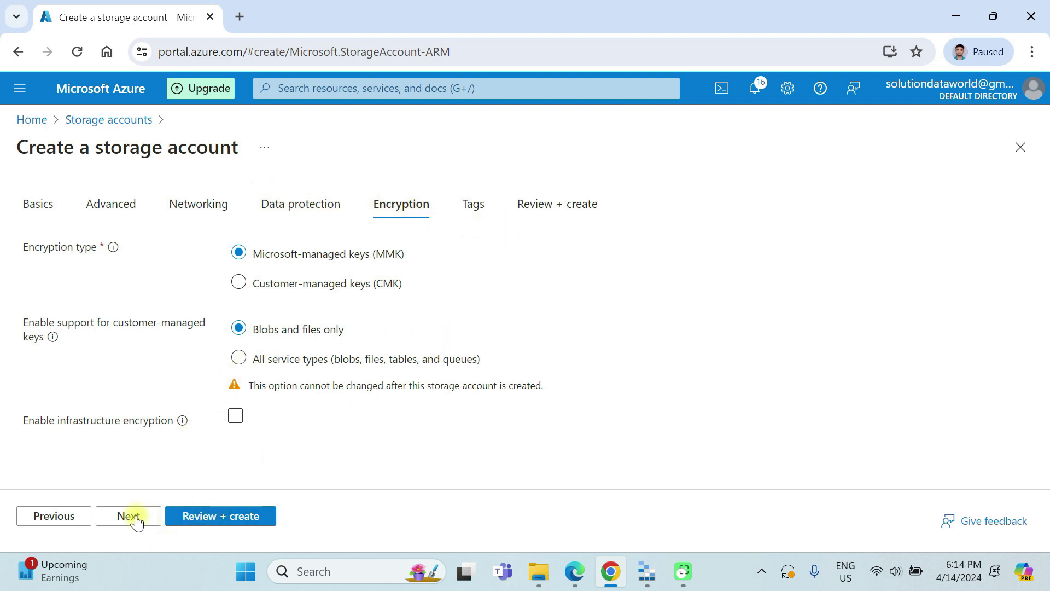
{"action": "left_click", "coordinate": [243, 515]}
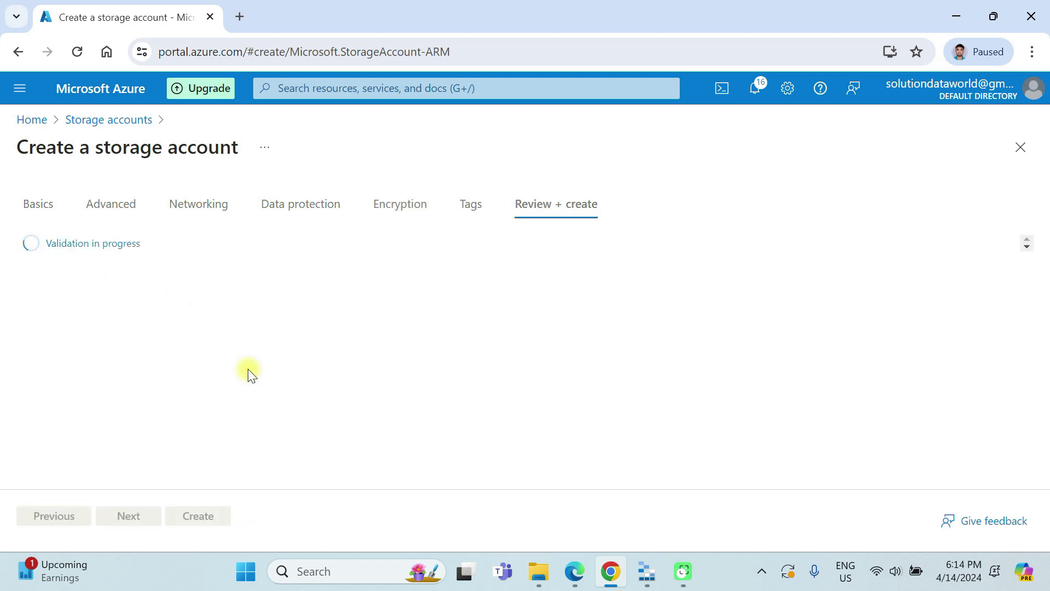
{"action": "scroll", "coordinate": [246, 446], "scroll_direction": "down", "scroll_amount": 5}
{"action": "scroll", "coordinate": [217, 396], "scroll_direction": "down", "scroll_amount": 3}
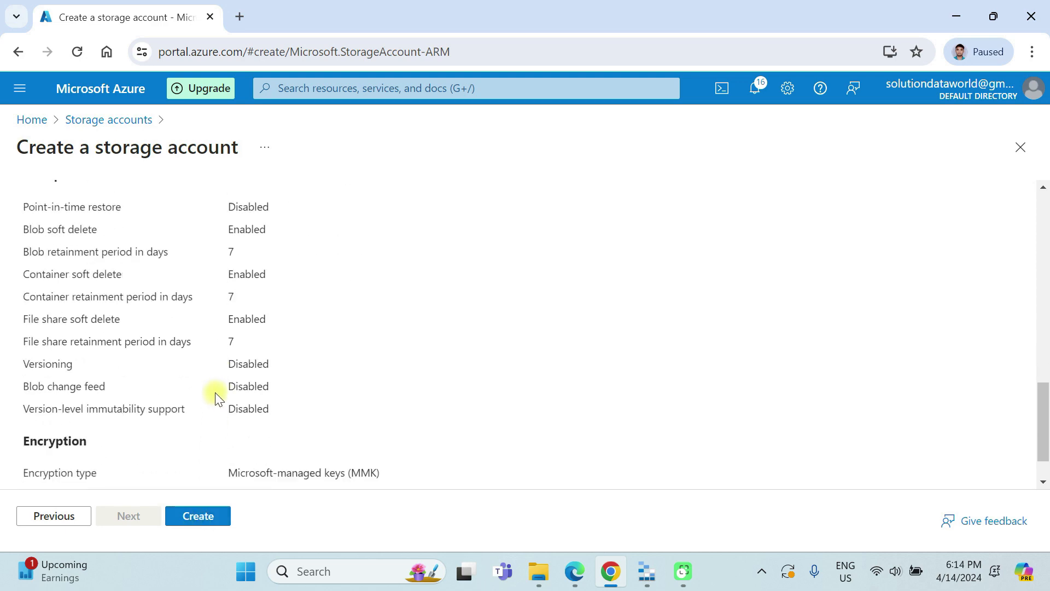
{"action": "scroll", "coordinate": [217, 396], "scroll_direction": "up", "scroll_amount": 3}
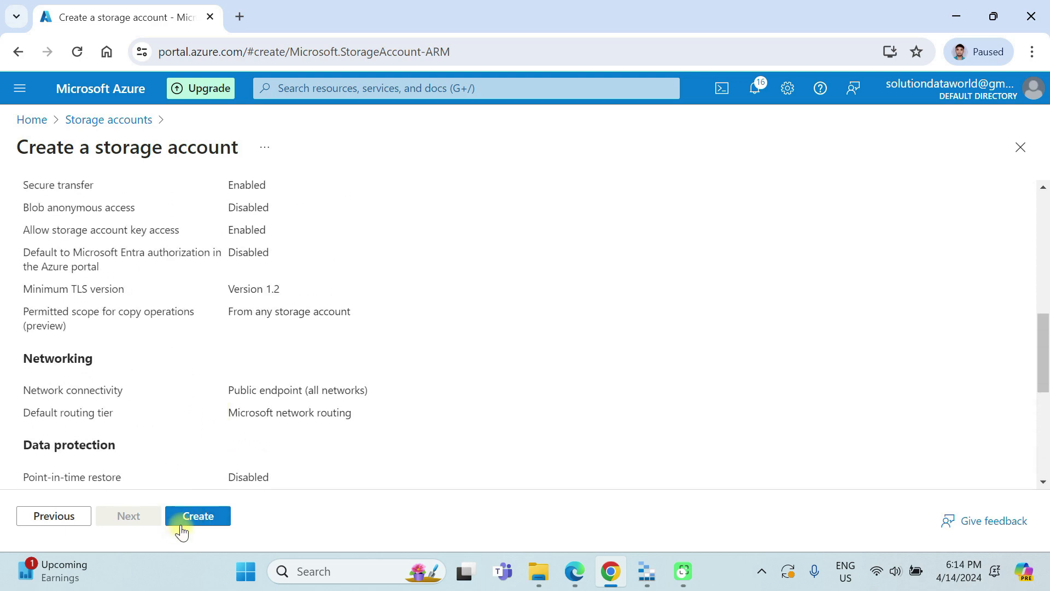
{"action": "left_click", "coordinate": [198, 515]}
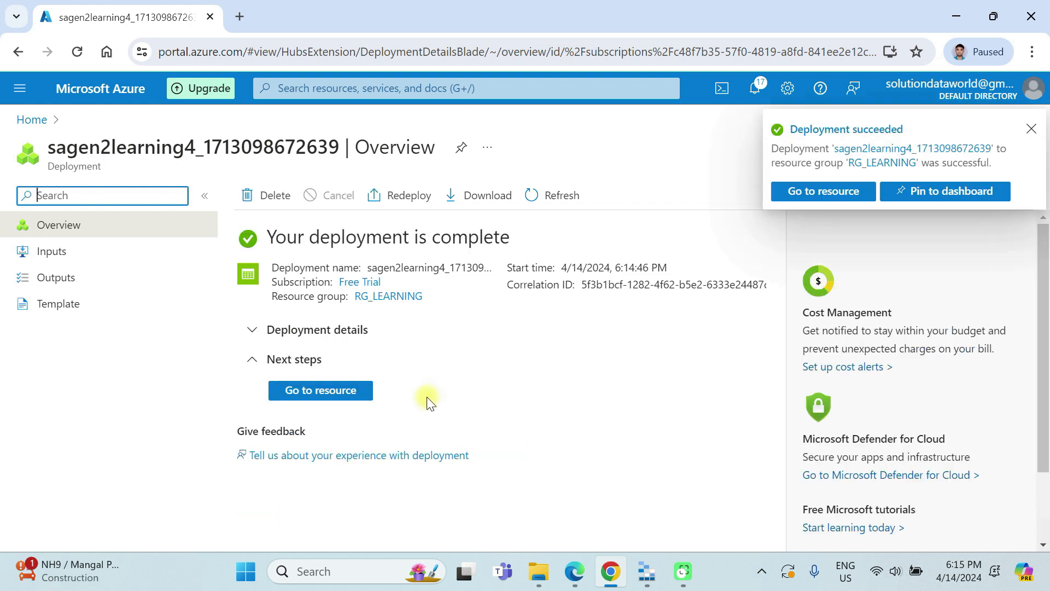
Step: Open the deployed storage account and examine its Data Lake Storage properties and the available data storage, security and management options
{"action": "left_click", "coordinate": [326, 392]}
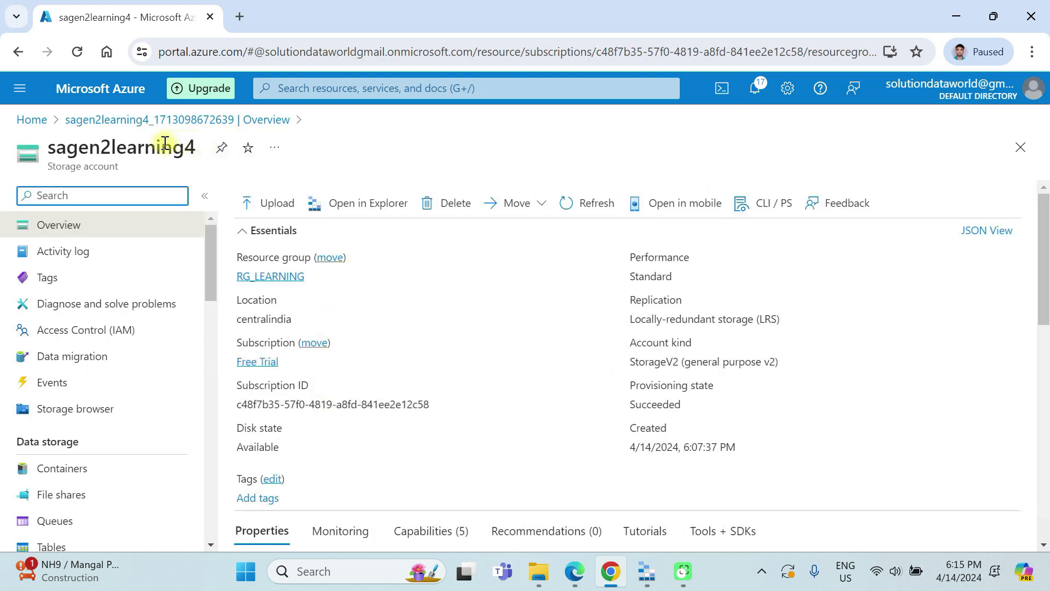
{"action": "scroll", "coordinate": [402, 366], "scroll_direction": "down", "scroll_amount": 5}
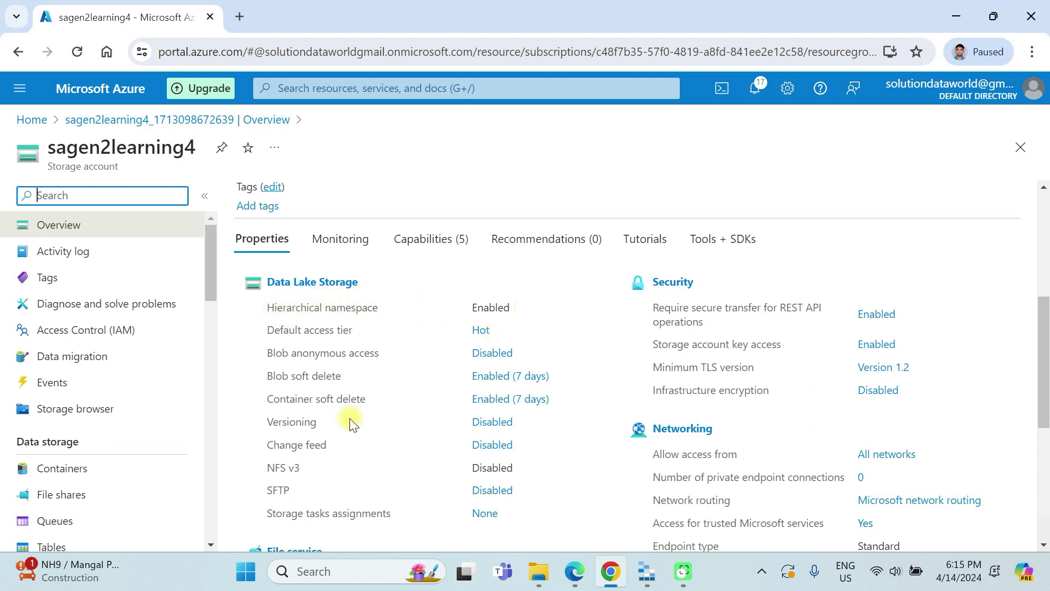
{"action": "scroll", "coordinate": [349, 422], "scroll_direction": "down", "scroll_amount": 1}
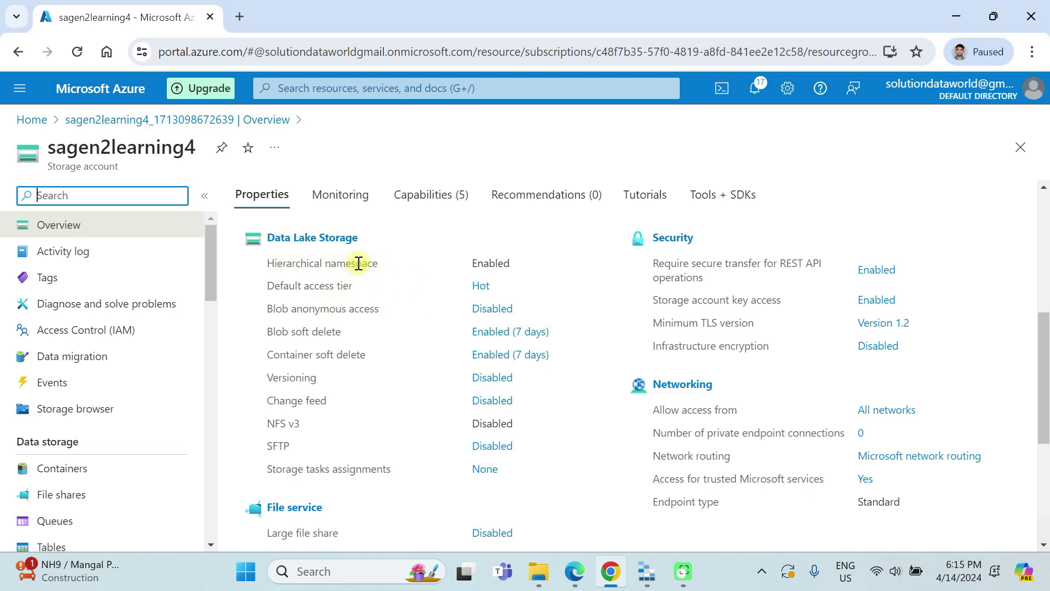
{"action": "scroll", "coordinate": [358, 263], "scroll_direction": "up", "scroll_amount": 2}
{"action": "scroll", "coordinate": [346, 268], "scroll_direction": "down", "scroll_amount": 1}
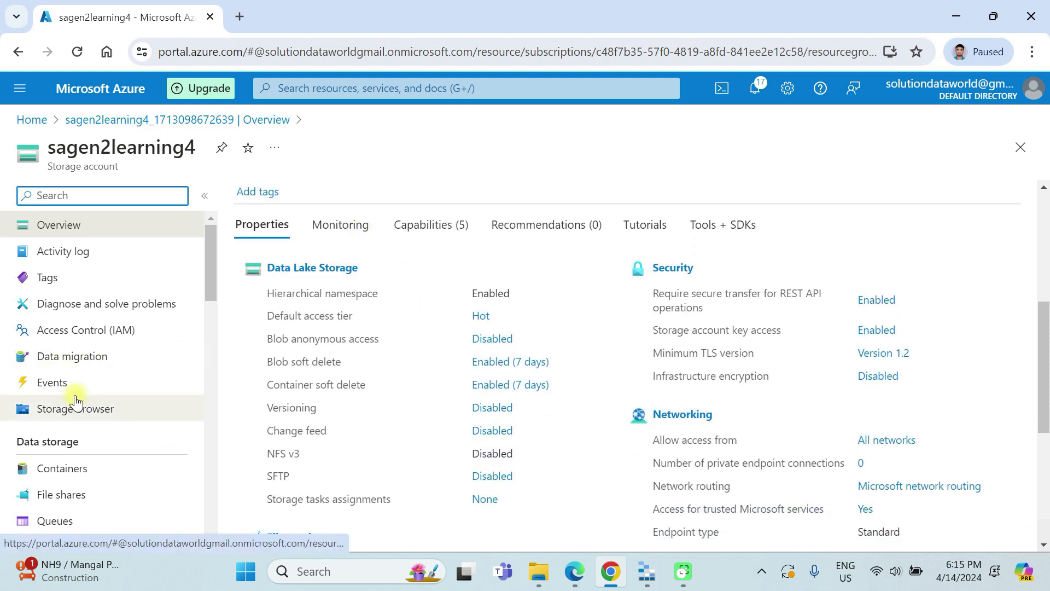
{"action": "scroll", "coordinate": [75, 401], "scroll_direction": "down", "scroll_amount": 3}
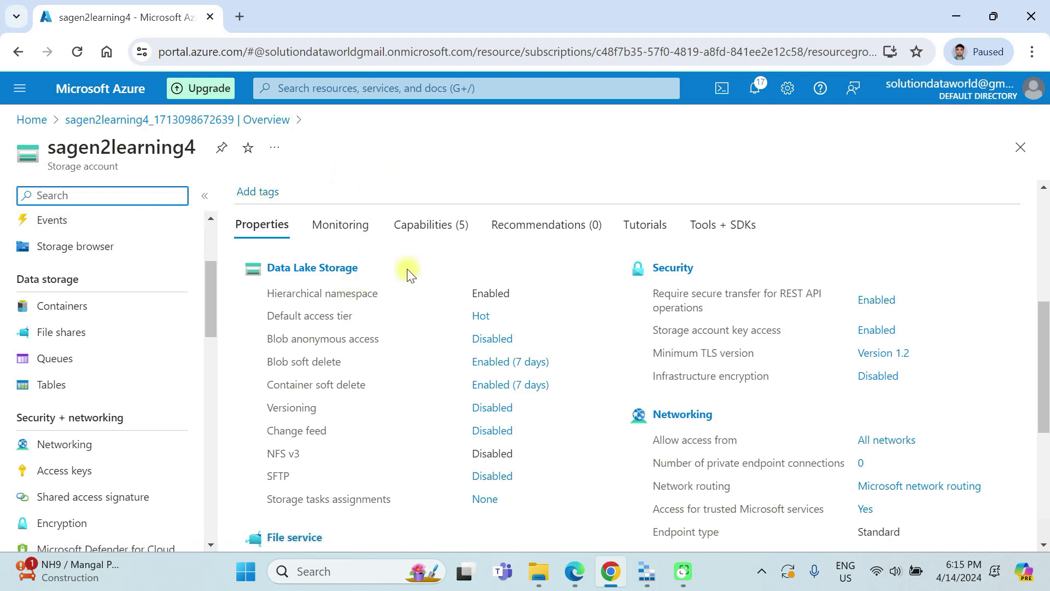
{"action": "scroll", "coordinate": [156, 372], "scroll_direction": "up", "scroll_amount": 3}
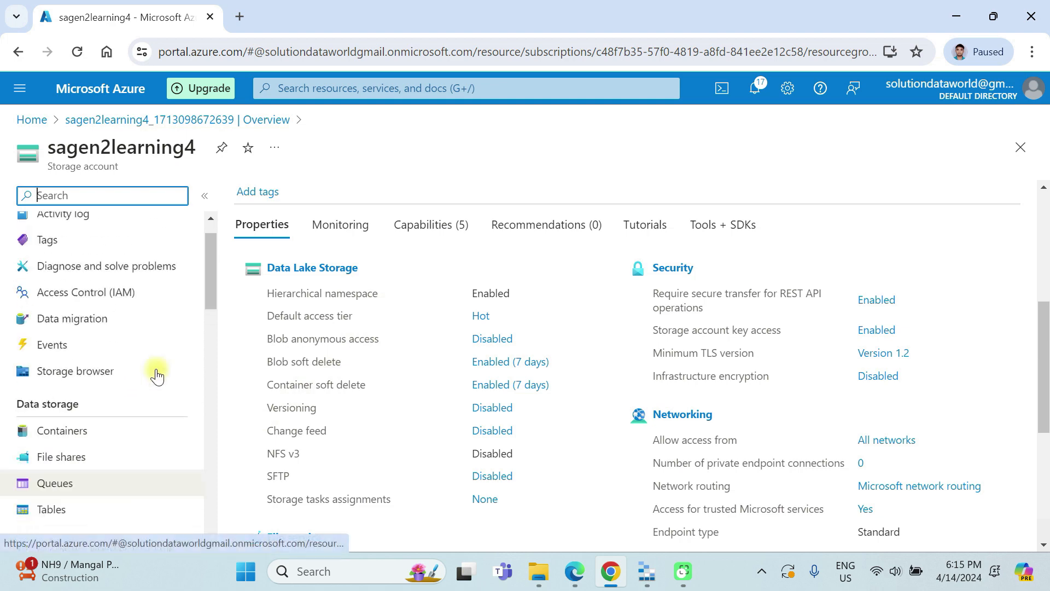
{"action": "scroll", "coordinate": [70, 402], "scroll_direction": "down", "scroll_amount": 5}
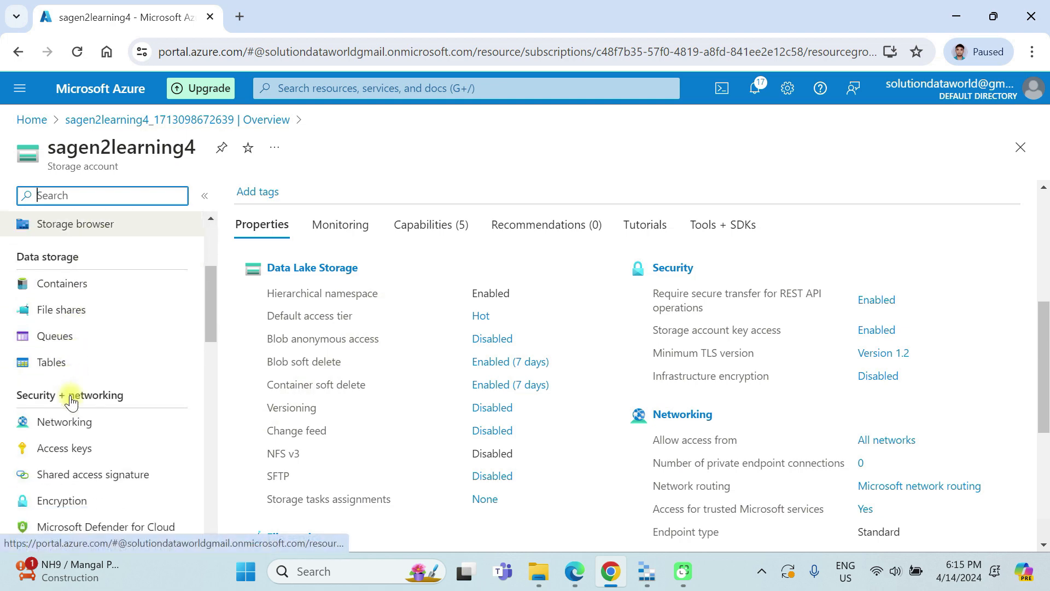
{"action": "scroll", "coordinate": [70, 402], "scroll_direction": "down", "scroll_amount": 3}
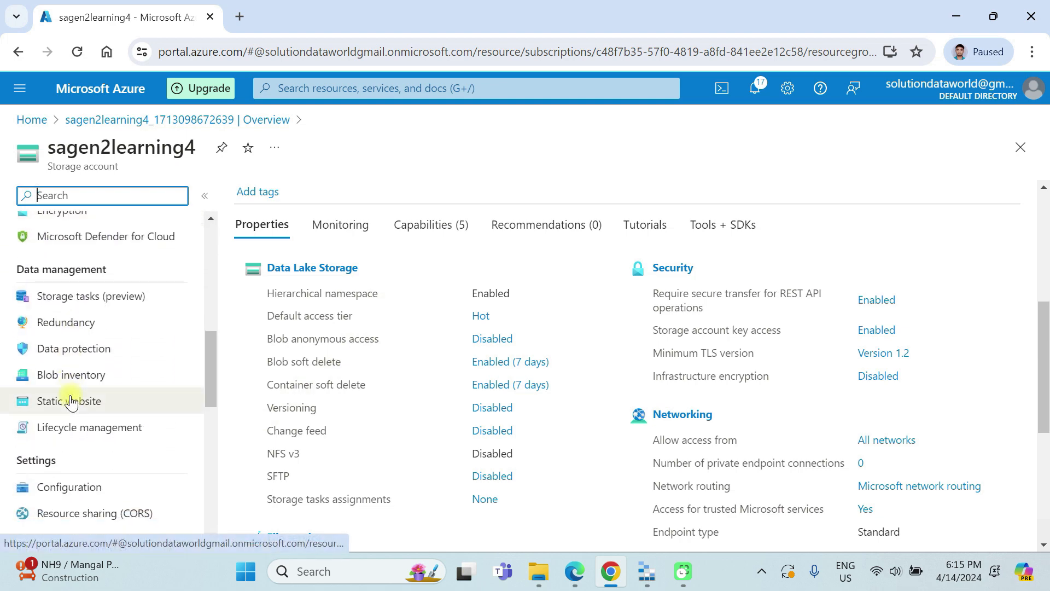
{"action": "scroll", "coordinate": [70, 402], "scroll_direction": "up", "scroll_amount": 4}
{"action": "scroll", "coordinate": [70, 397], "scroll_direction": "up", "scroll_amount": 2}
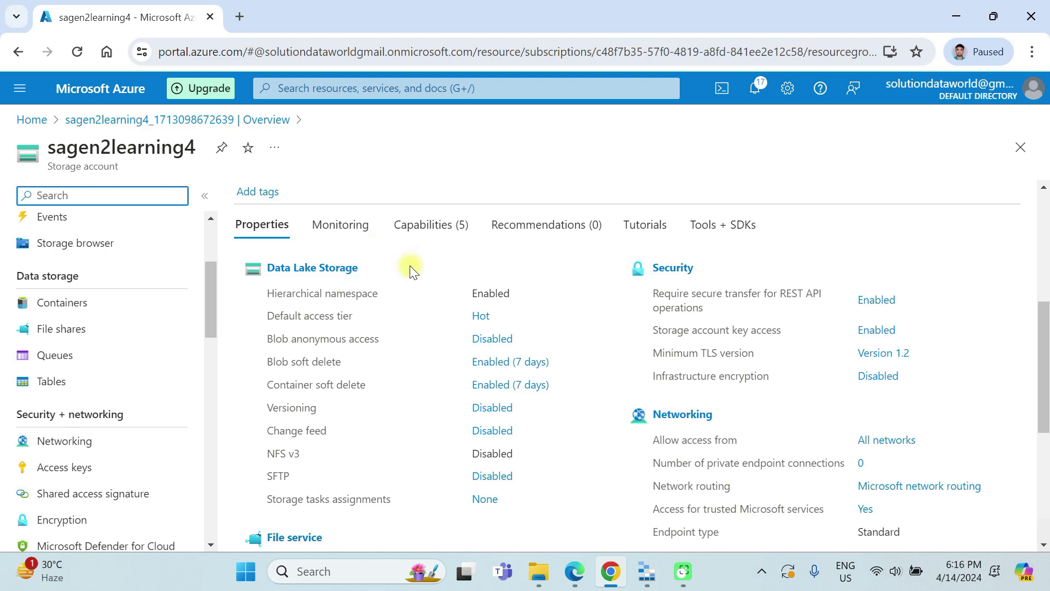
Step: Create a container named datalakegen2 in the sagen2learning4 storage account
{"action": "left_click", "coordinate": [53, 306]}
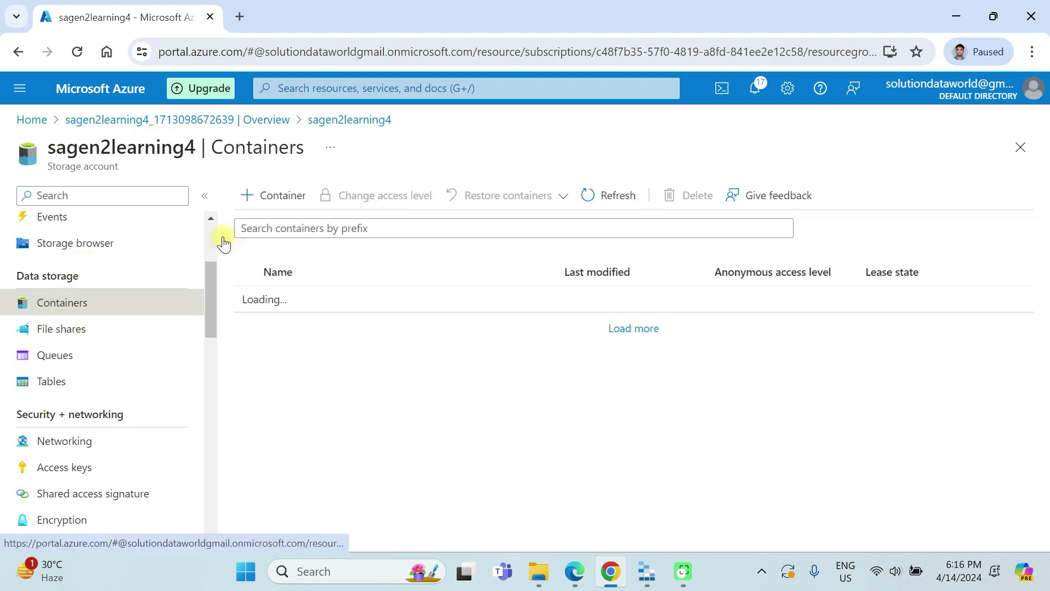
{"action": "left_click", "coordinate": [276, 197]}
{"action": "left_click", "coordinate": [751, 209]}
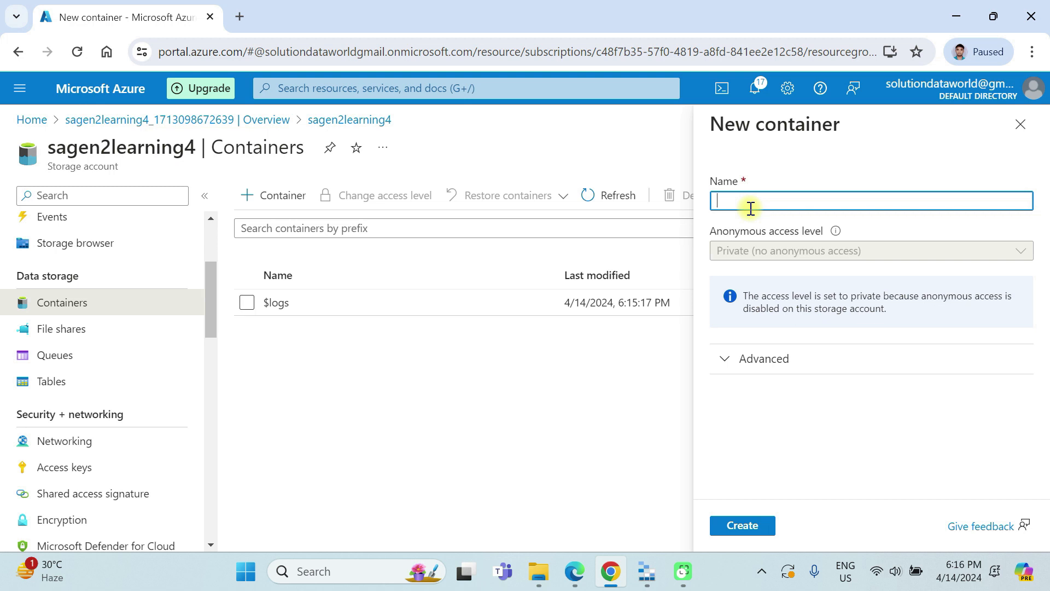
{"action": "type", "text": "lake"}
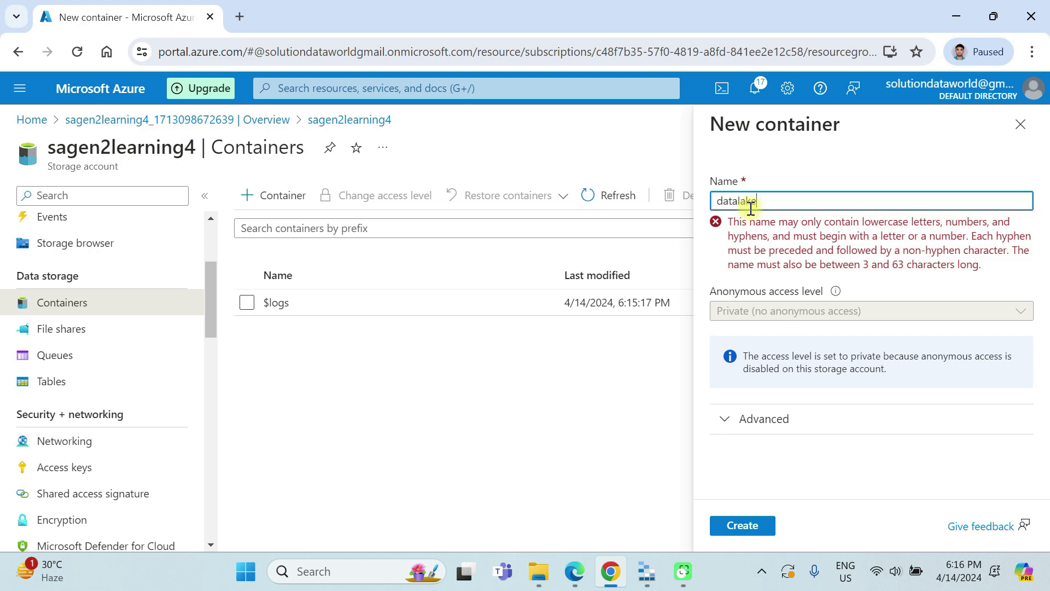
{"action": "key", "text": "BackSpace"}
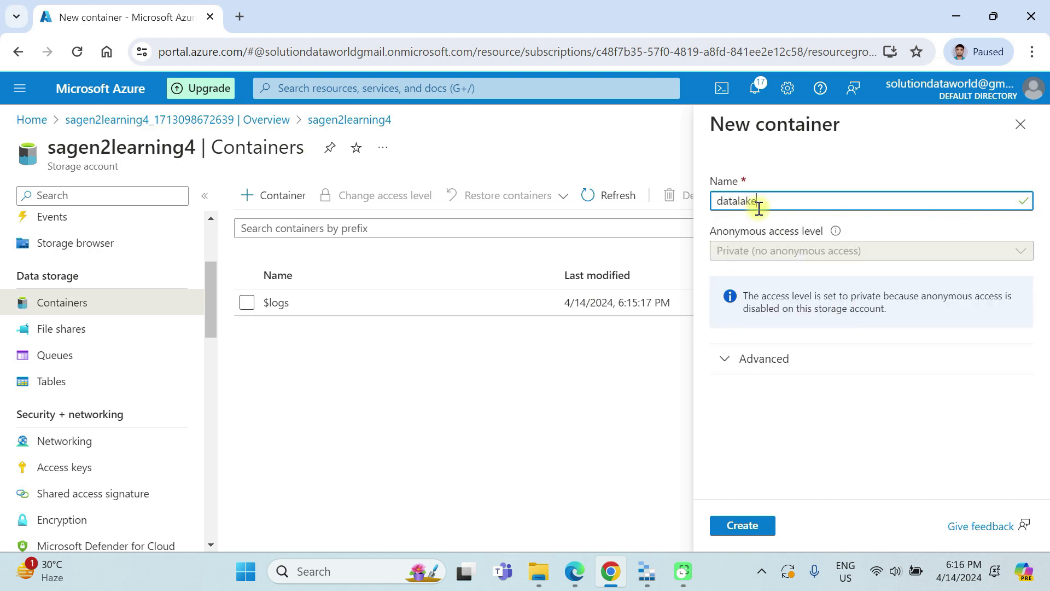
{"action": "type", "text": "s"}
{"action": "left_click", "coordinate": [725, 528]}
{"action": "type", "text": "2"}
{"action": "left_click", "coordinate": [723, 526]}
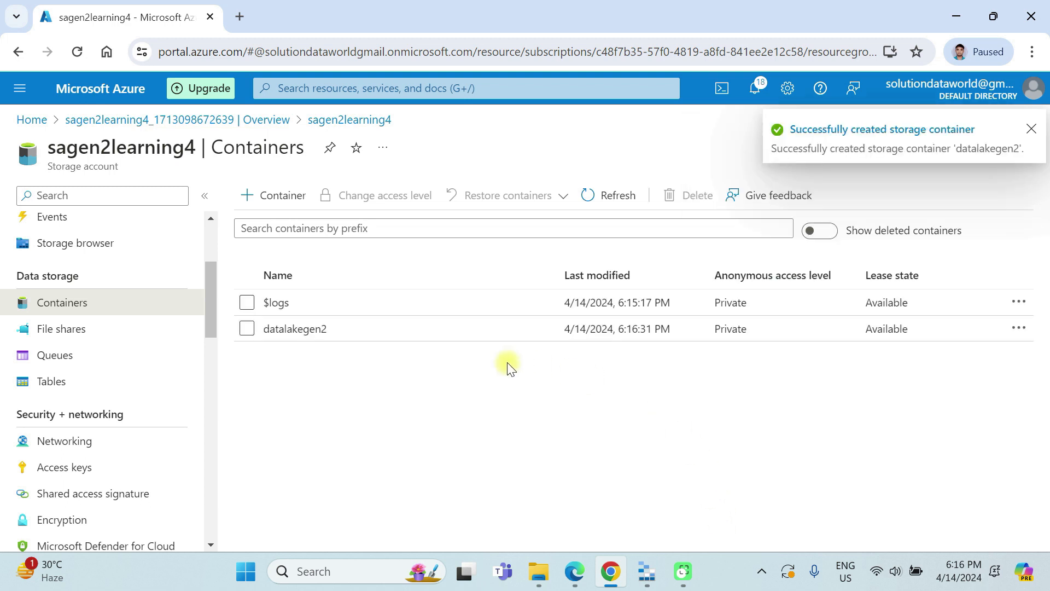
Step: Open the datalakegen2 container to check its contents, and return to the storage account's container list
{"action": "left_click", "coordinate": [287, 329]}
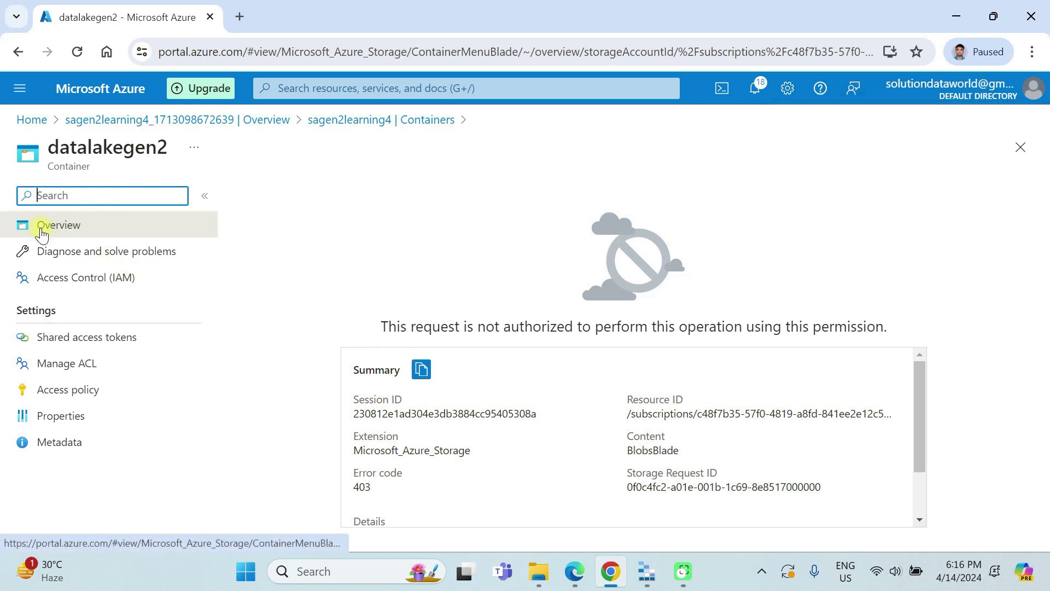
{"action": "left_click", "coordinate": [330, 119]}
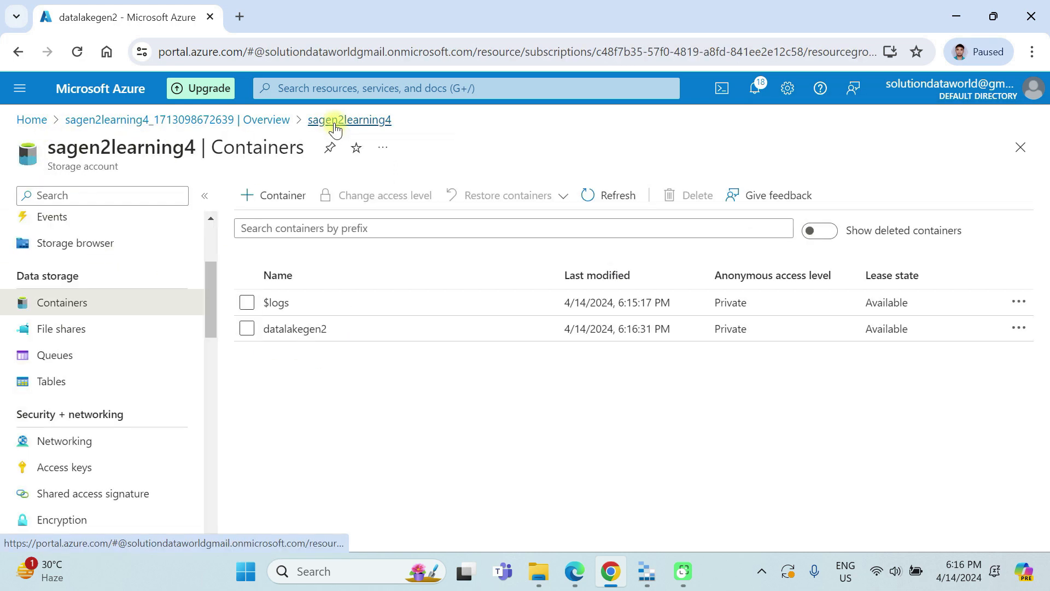